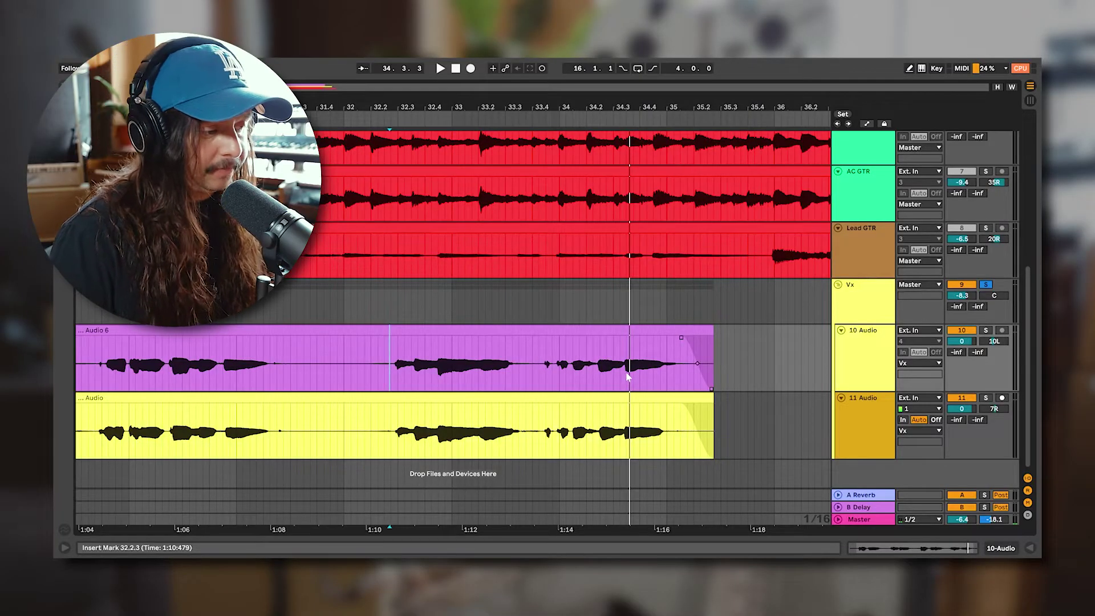
Step: Play both vocal takes from start points 33.4.2 and 32.2.4 to compare them
key(space)
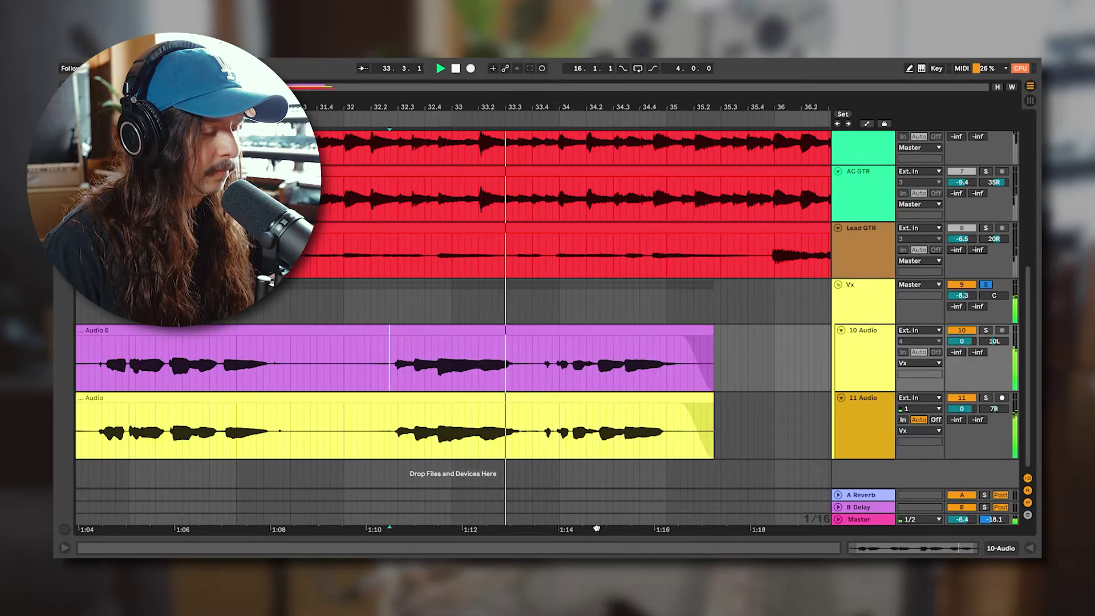
drag(597, 526, 589, 526)
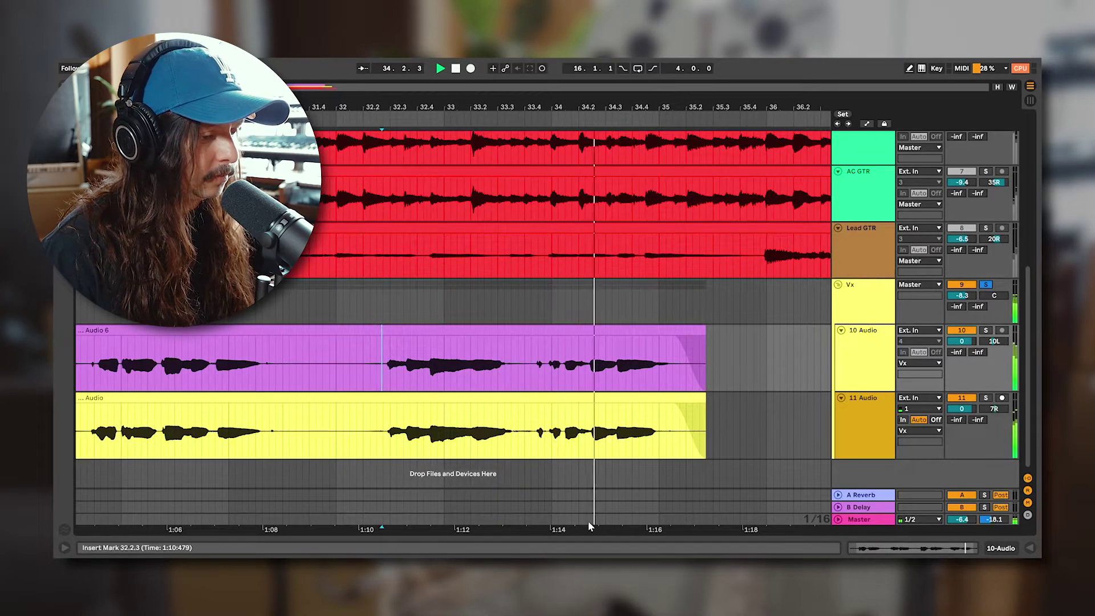
key(space)
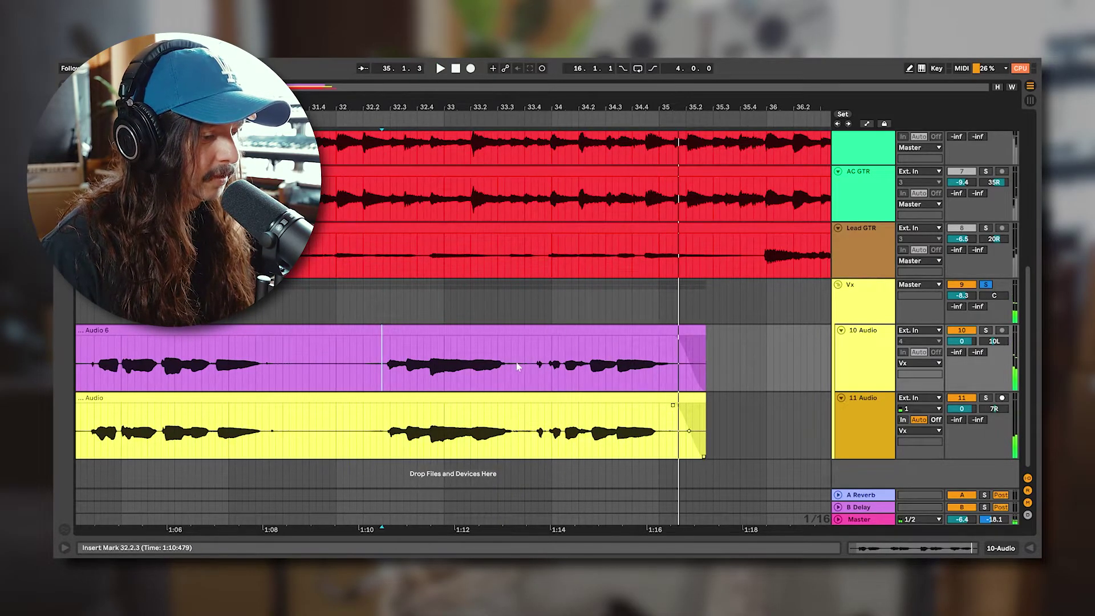
click(530, 368)
key(space)
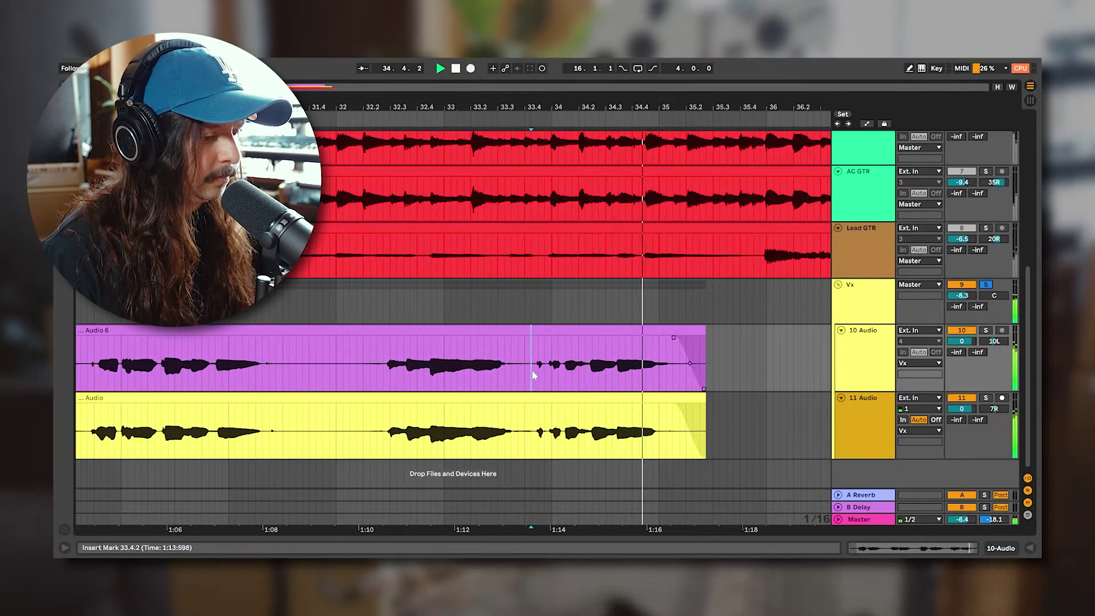
click(381, 376)
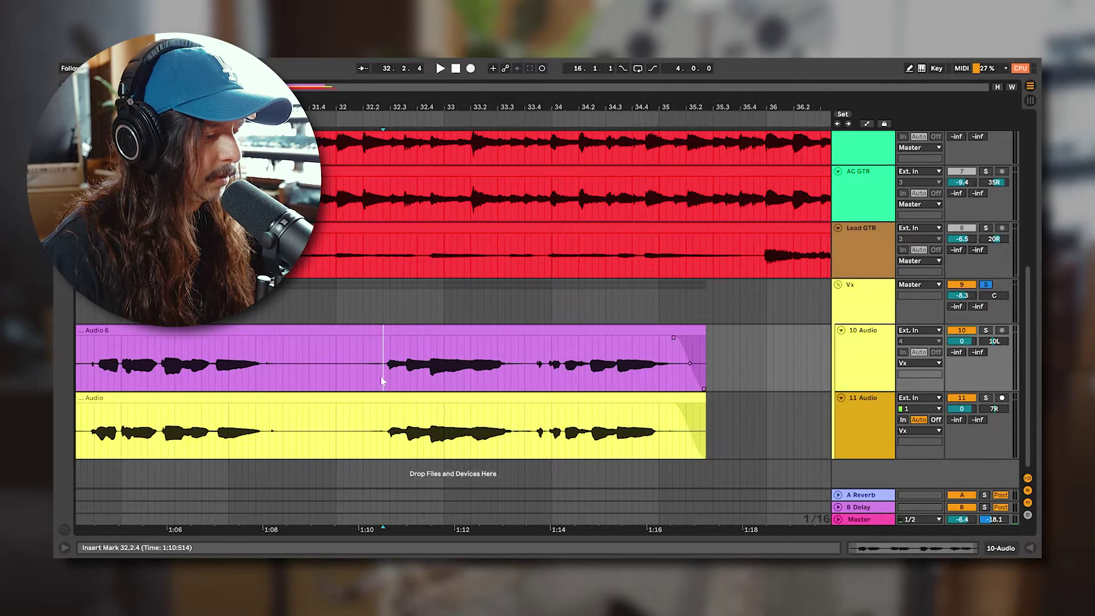
key(space)
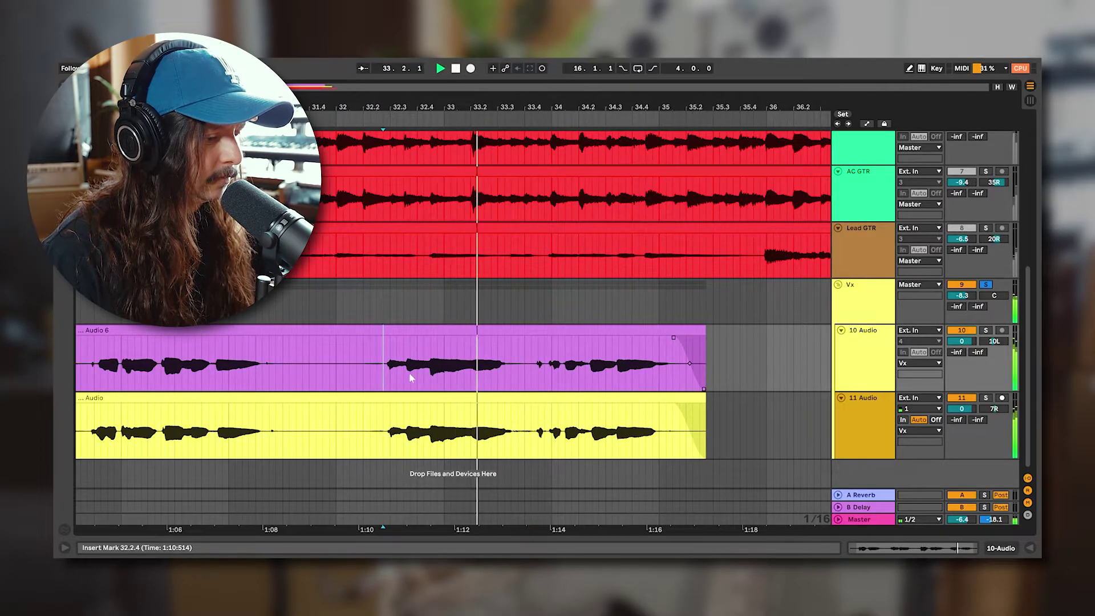
key(space)
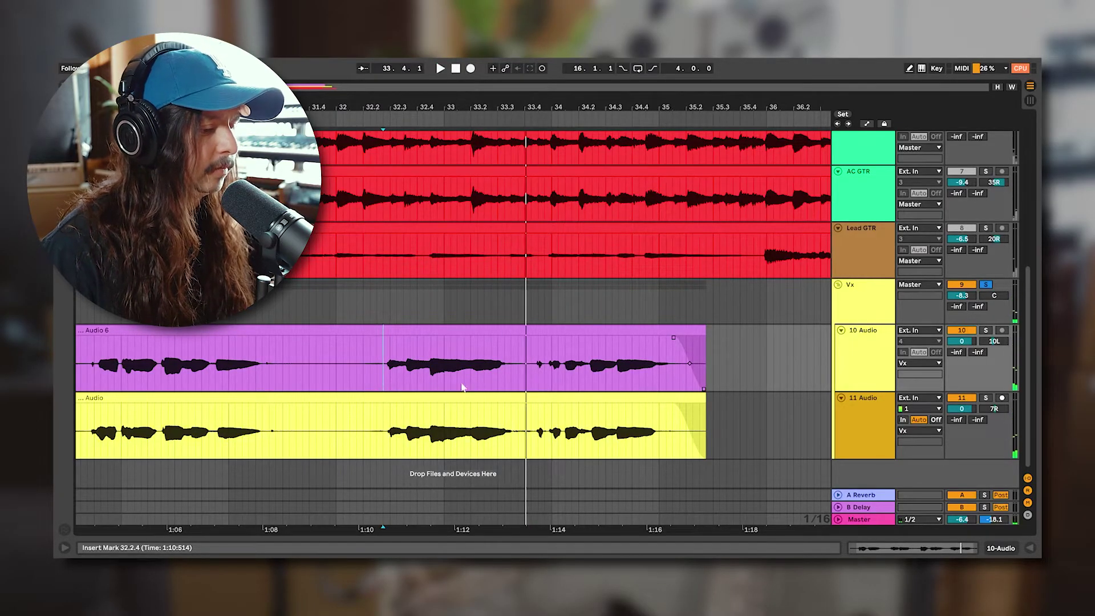
Step: Compare again from a start point in the yellow take, then open Audio 6's clip detail
scroll(448, 397, up, 3)
click(467, 449)
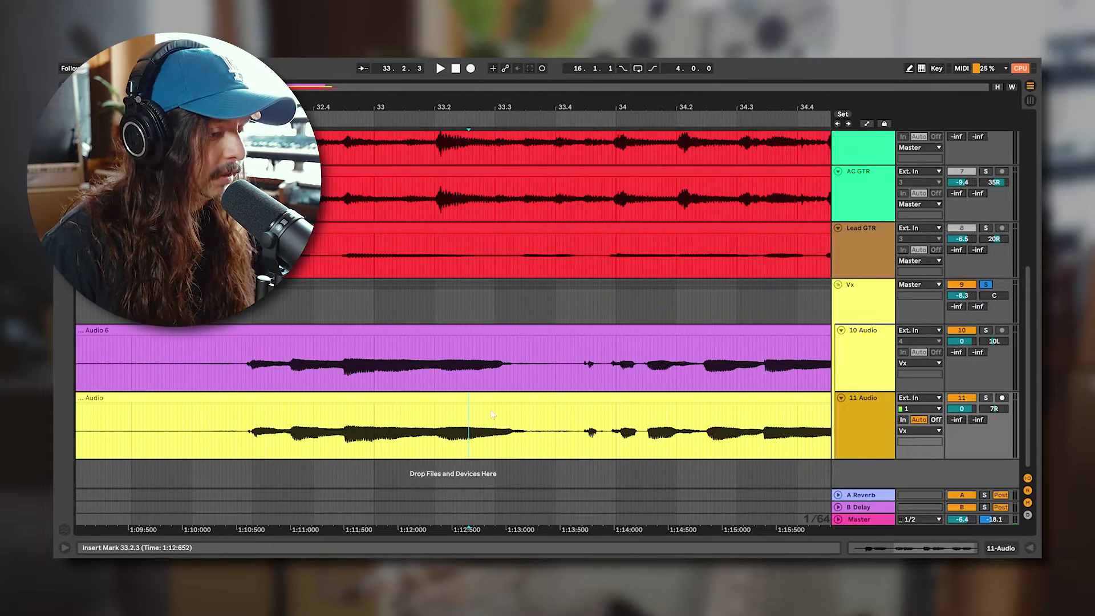
key(shift+space)
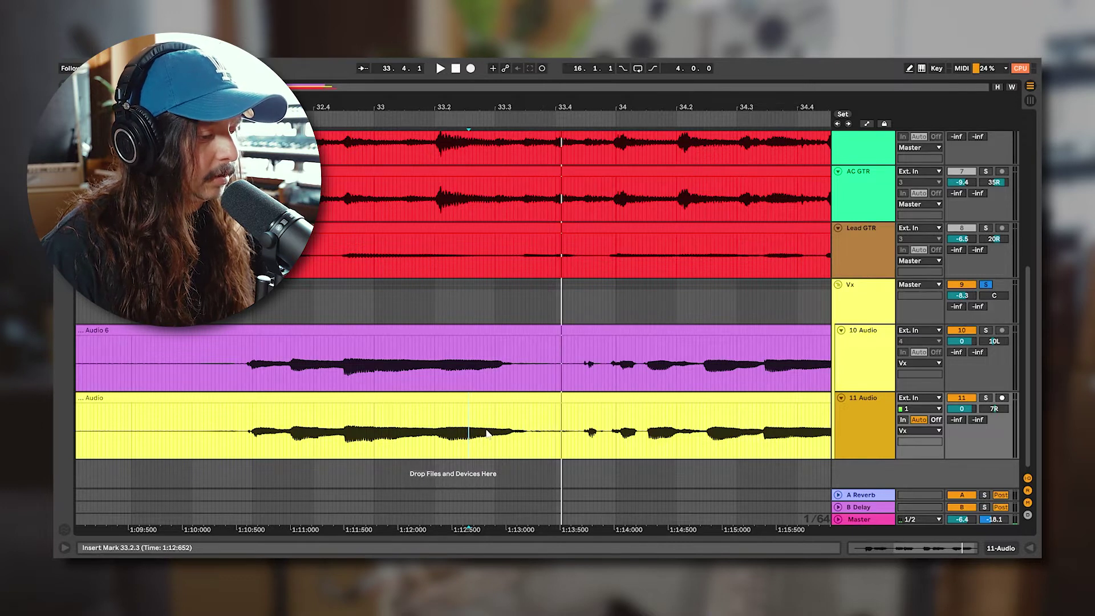
click(485, 391)
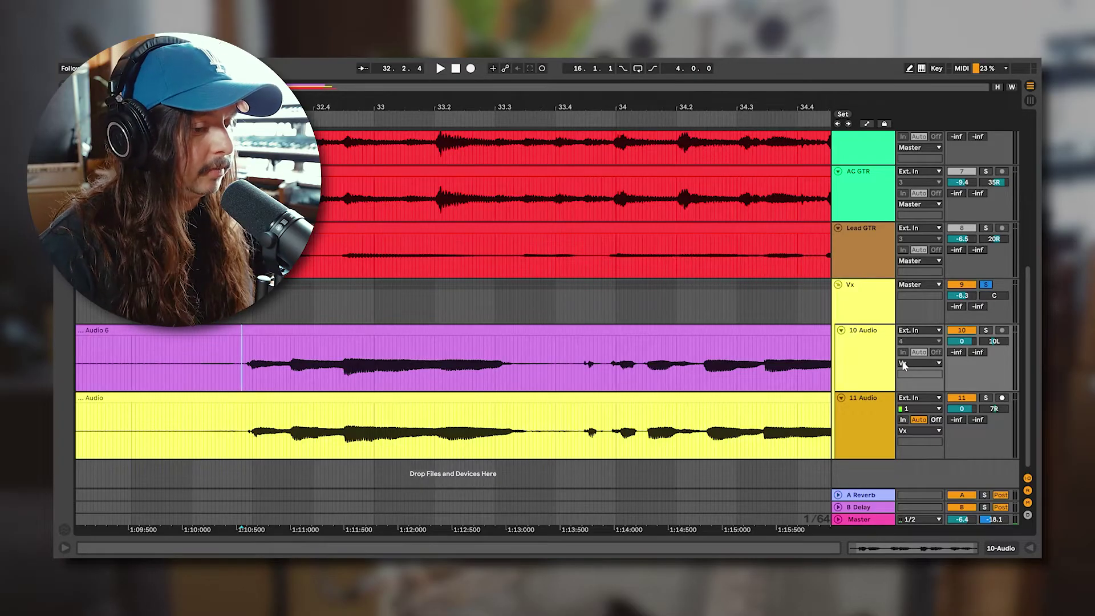
scroll(283, 392, up, 3)
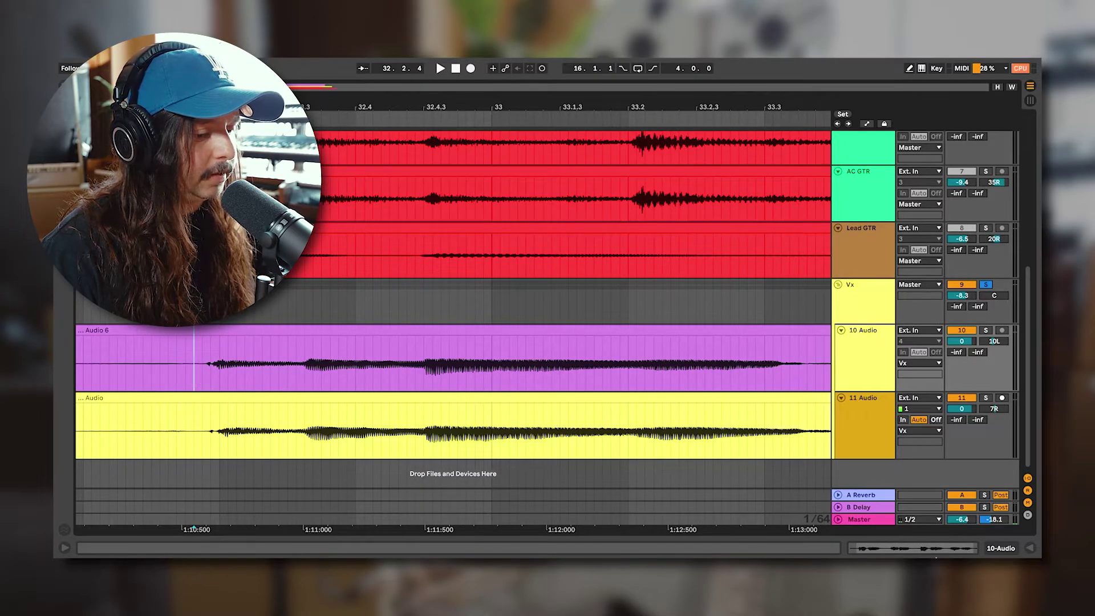
key(shift+Tab)
Step: Play the Audio 6 clip and insert a warp marker at 15.2.4, in the gap after the phrase
click(730, 498)
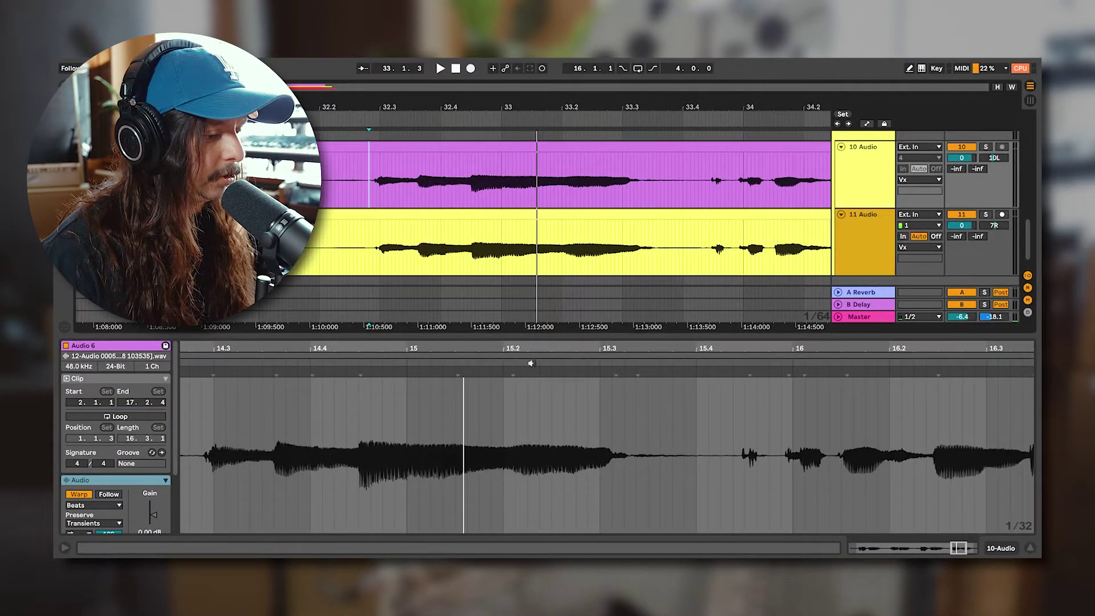
key(space)
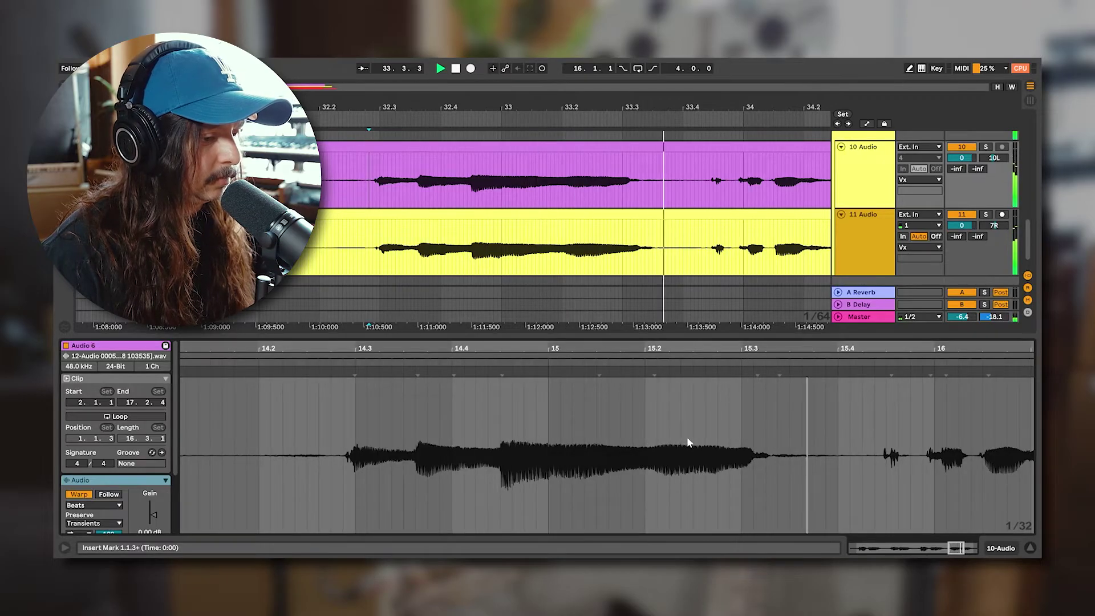
key(space)
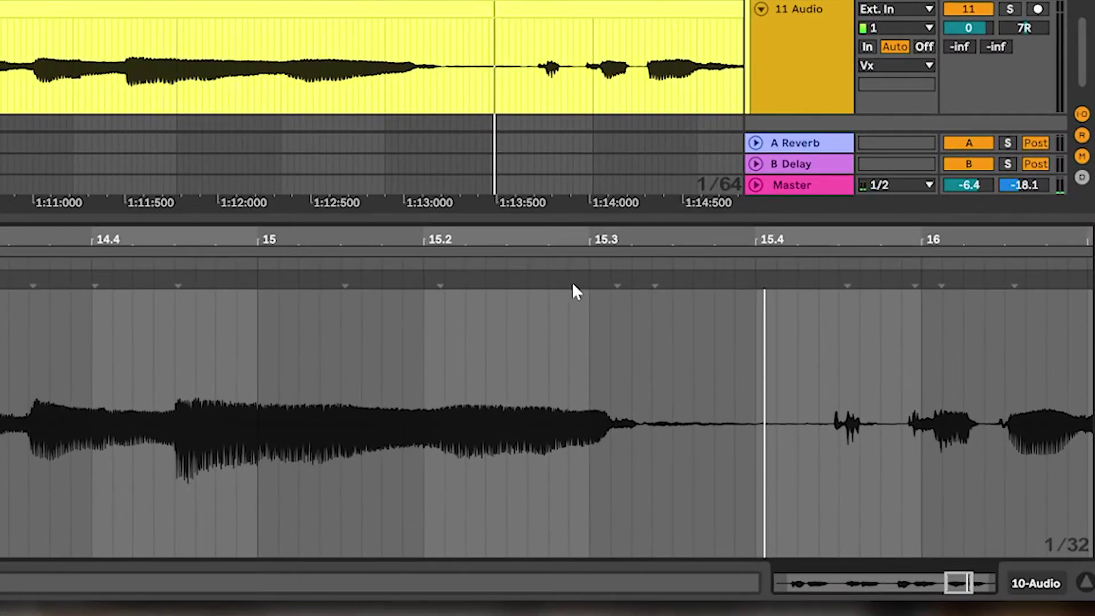
right_click(548, 283)
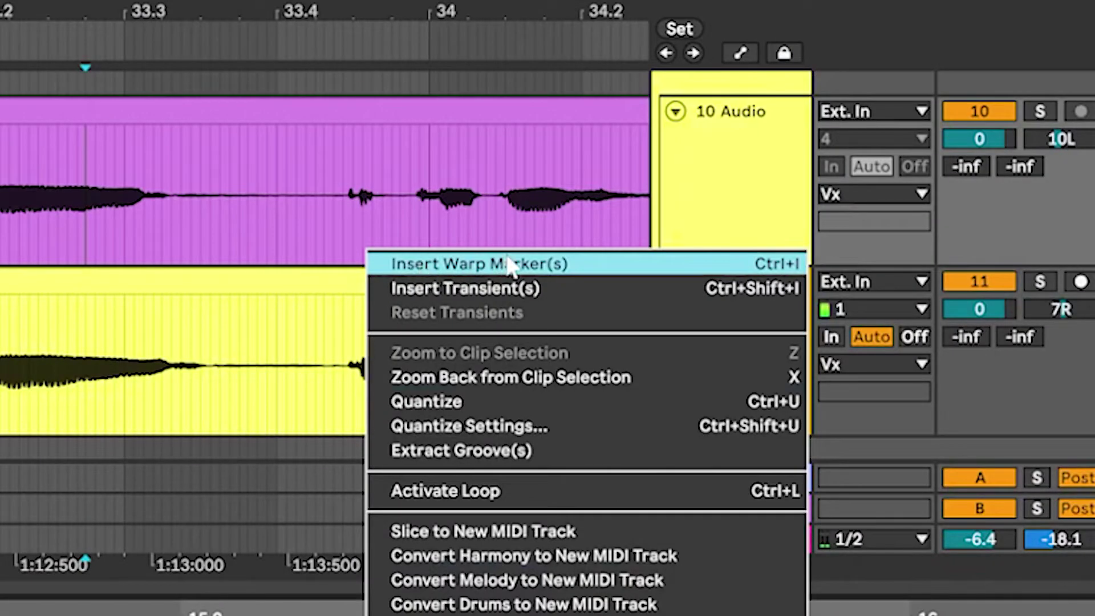
click(510, 264)
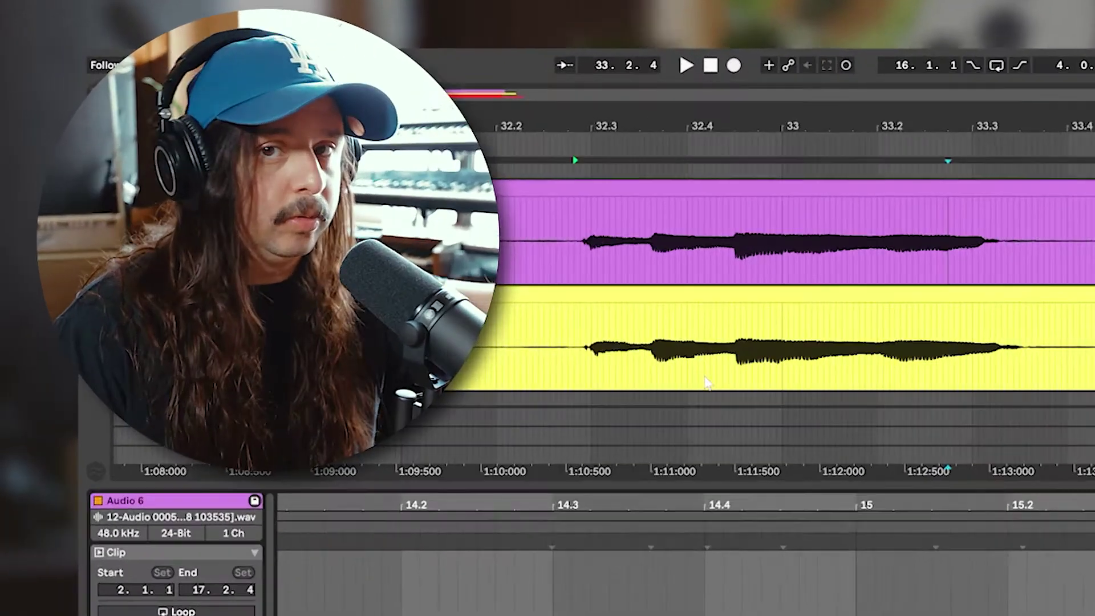
Step: Insert warp markers at 15.2.4 and 15.4.1 in the Audio 6 clip
scroll(710, 417, up, 3)
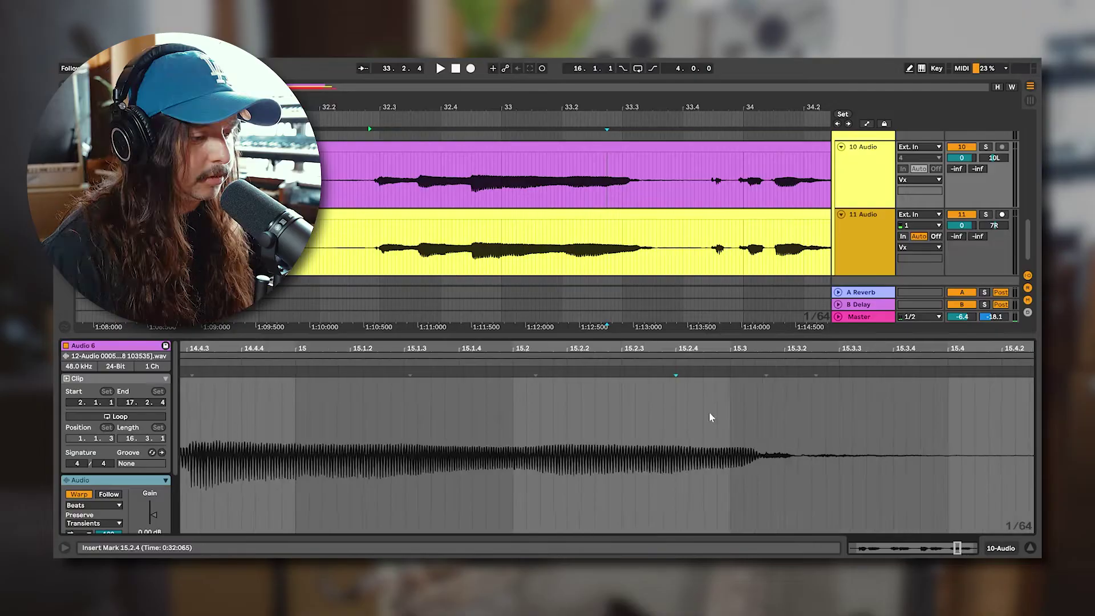
right_click(675, 377)
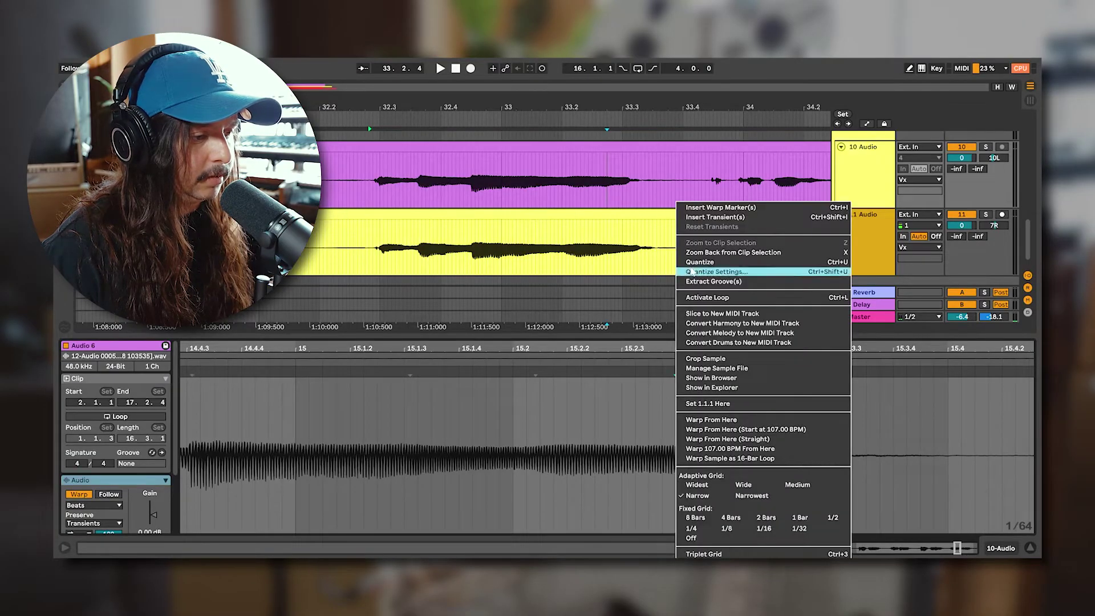
click(705, 208)
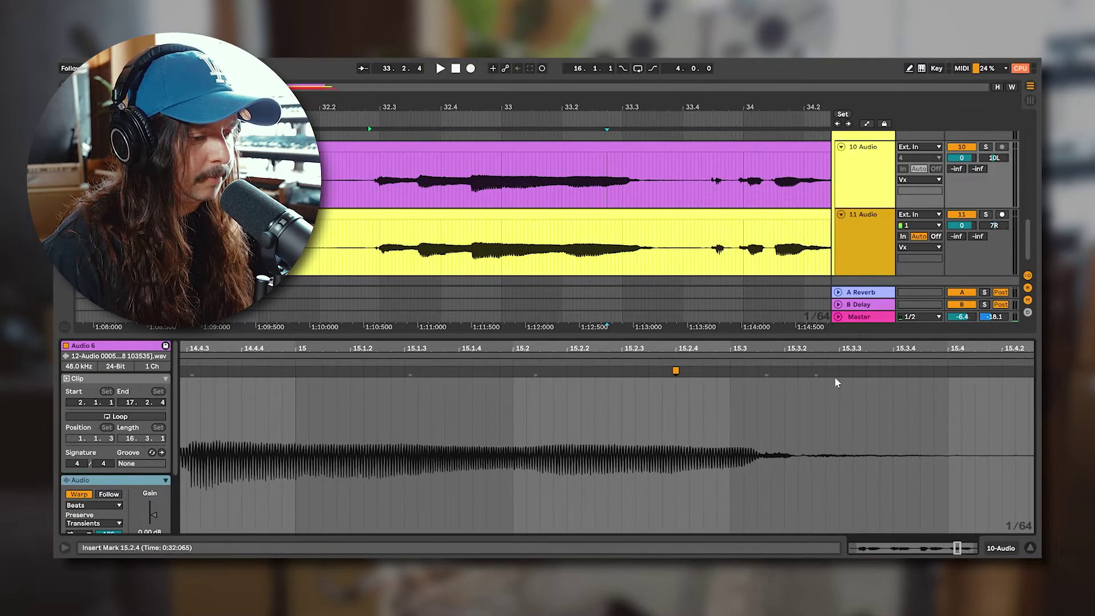
scroll(929, 386, down, 2)
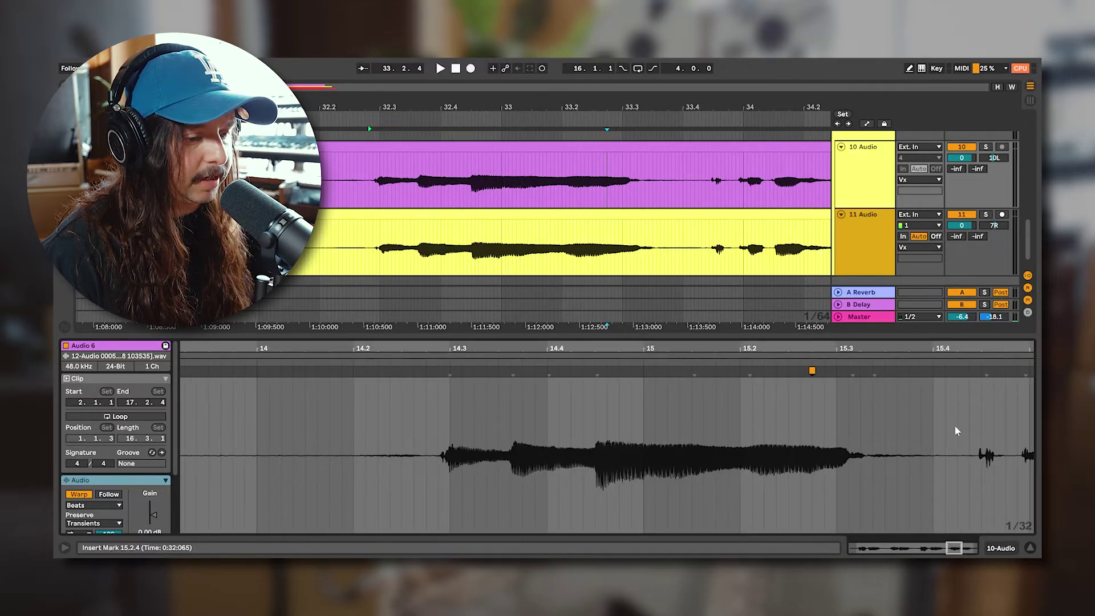
scroll(923, 466, right, 5)
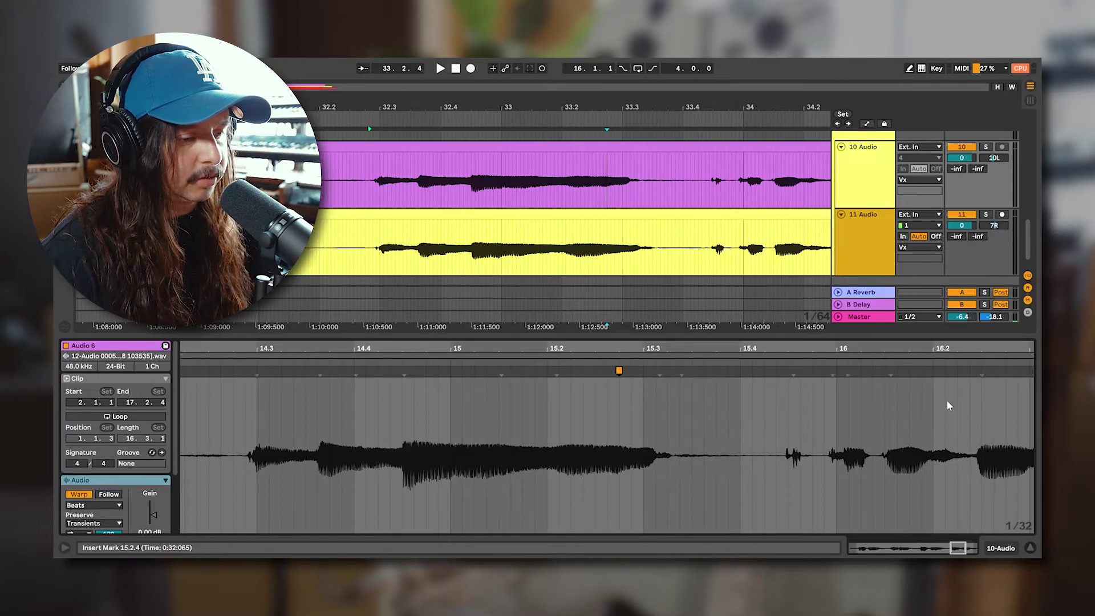
right_click(739, 371)
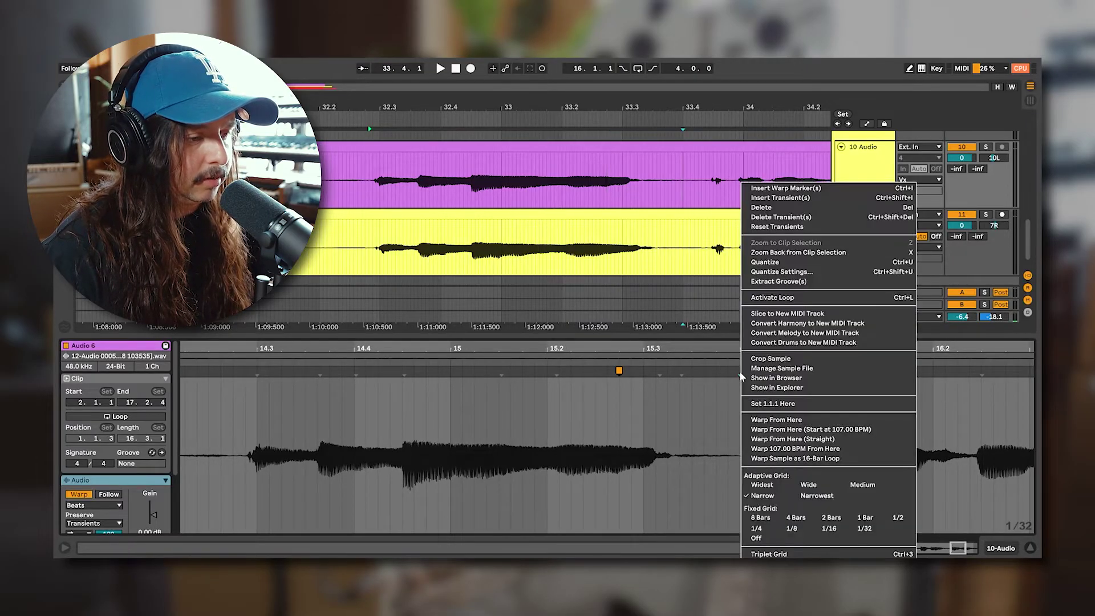
click(762, 189)
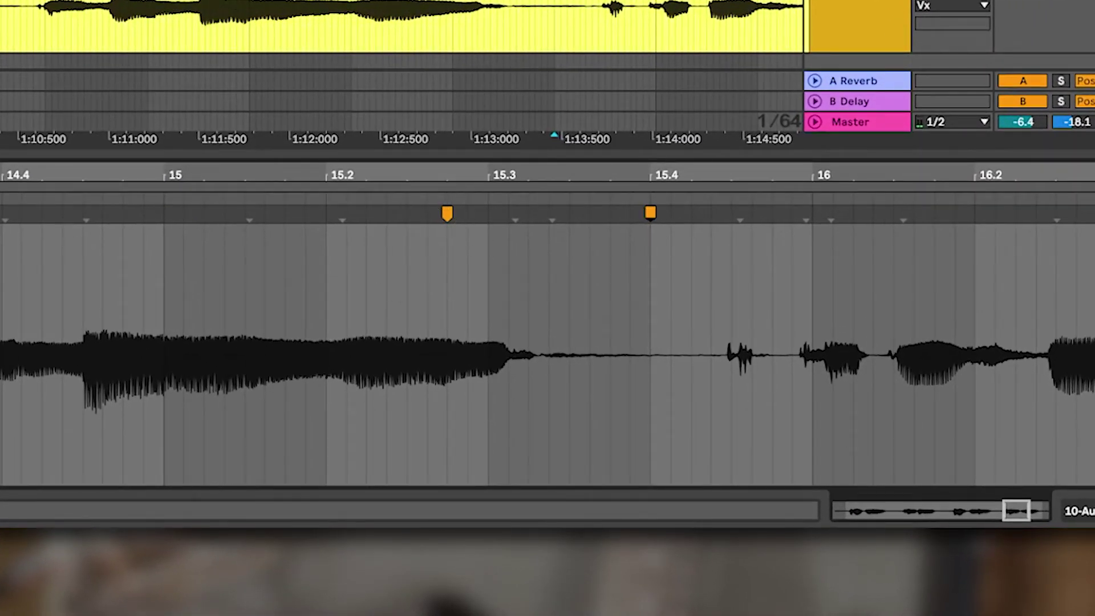
scroll(507, 340, up, 3)
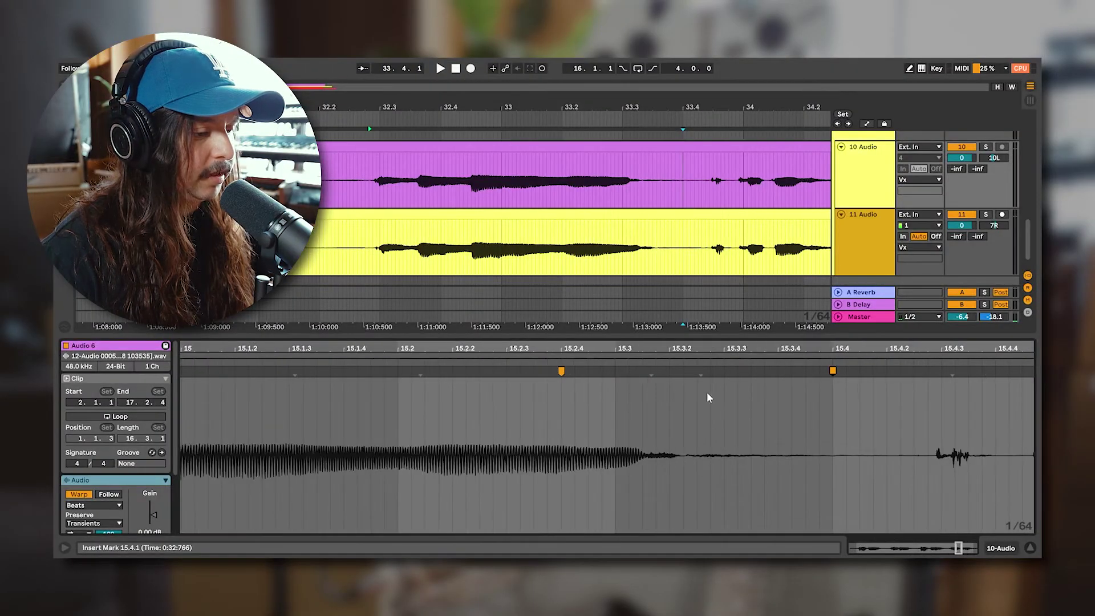
Step: Insert warp markers at the transients near 15.3.2 and 15.3.3
right_click(701, 374)
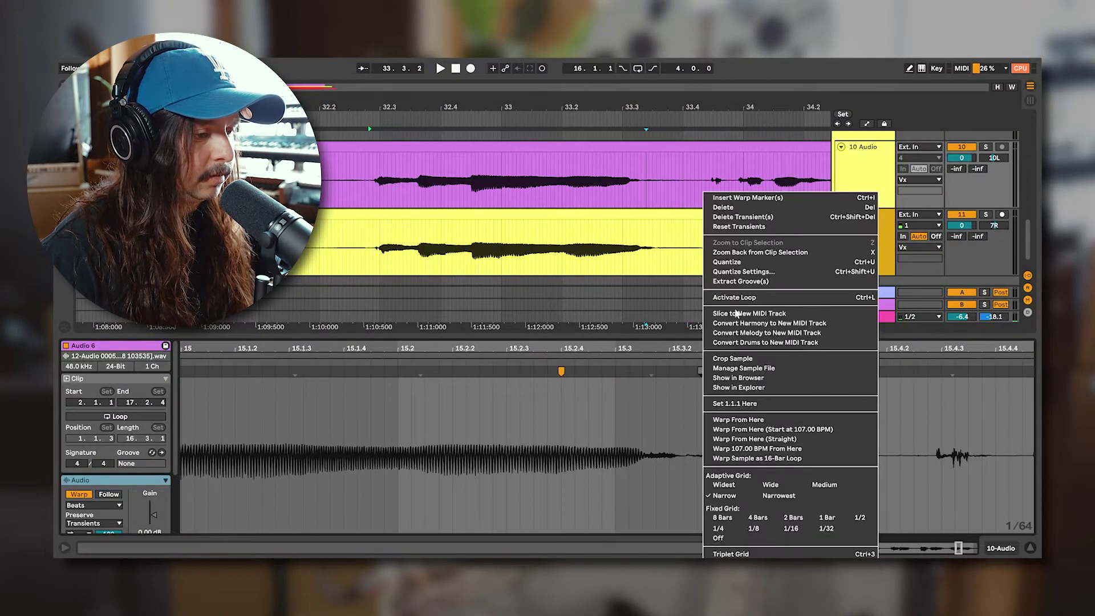
click(736, 201)
click(680, 380)
right_click(652, 376)
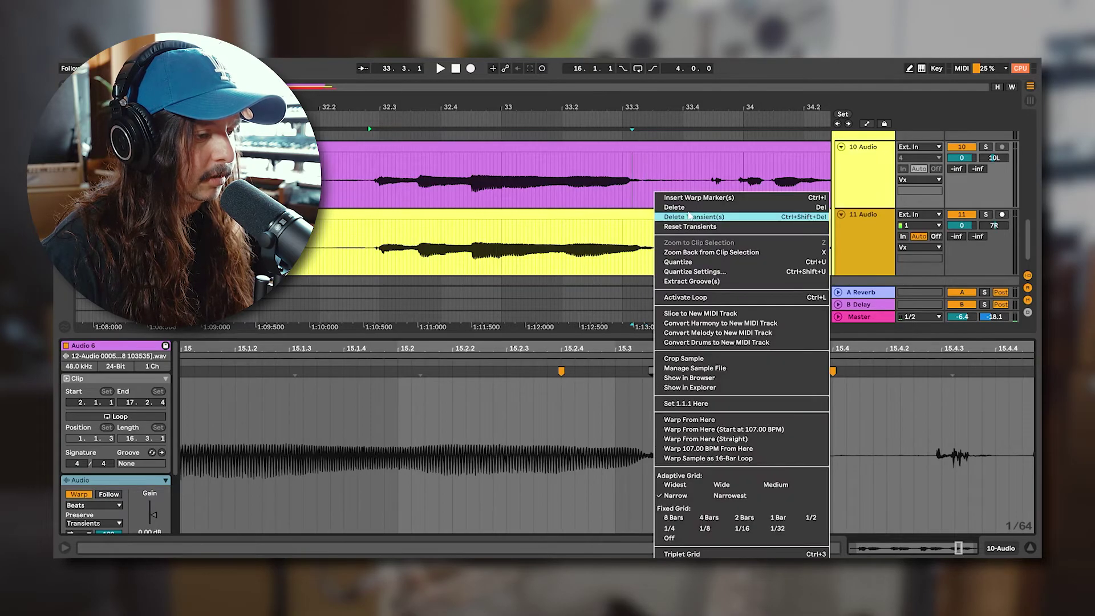
click(707, 198)
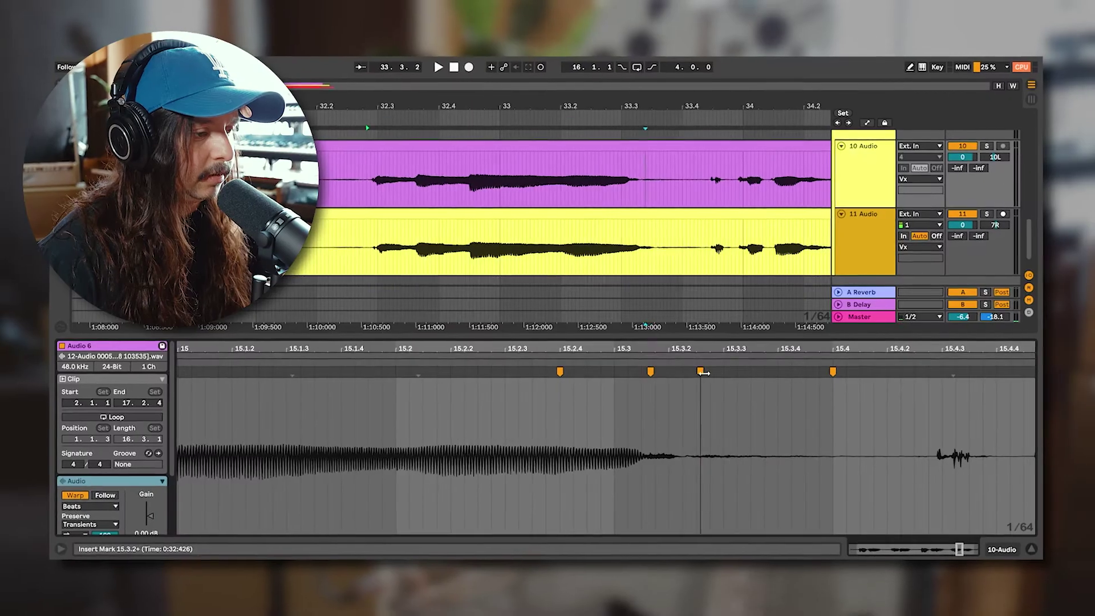
Step: Drag the markers onto 15.3.3 and toward 15.3.2 to stretch the fading note, then play it back
drag(583, 612, 634, 611)
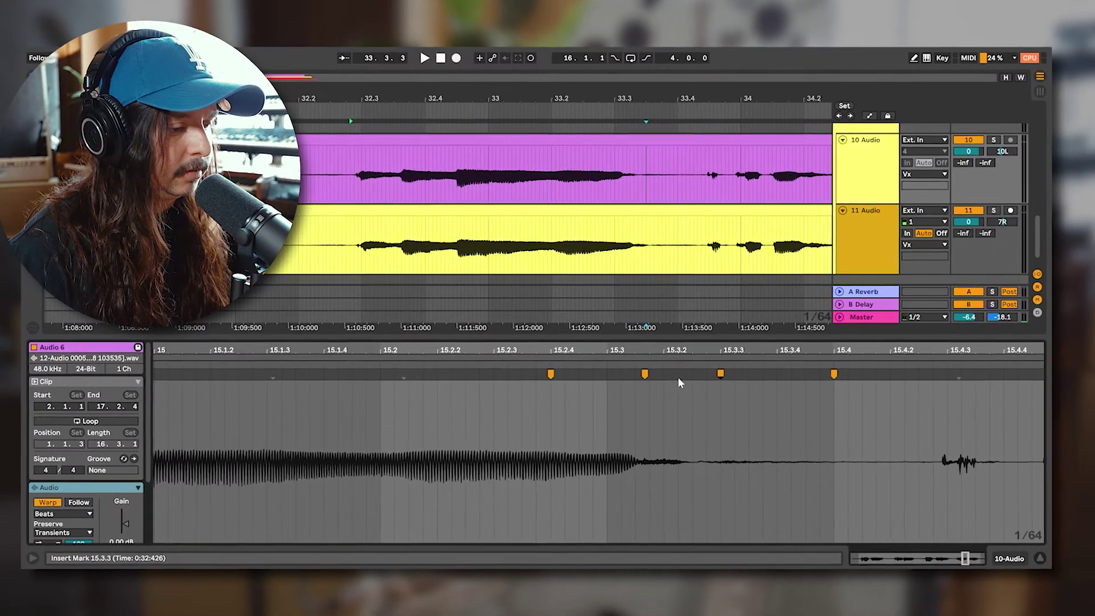
drag(645, 373, 684, 372)
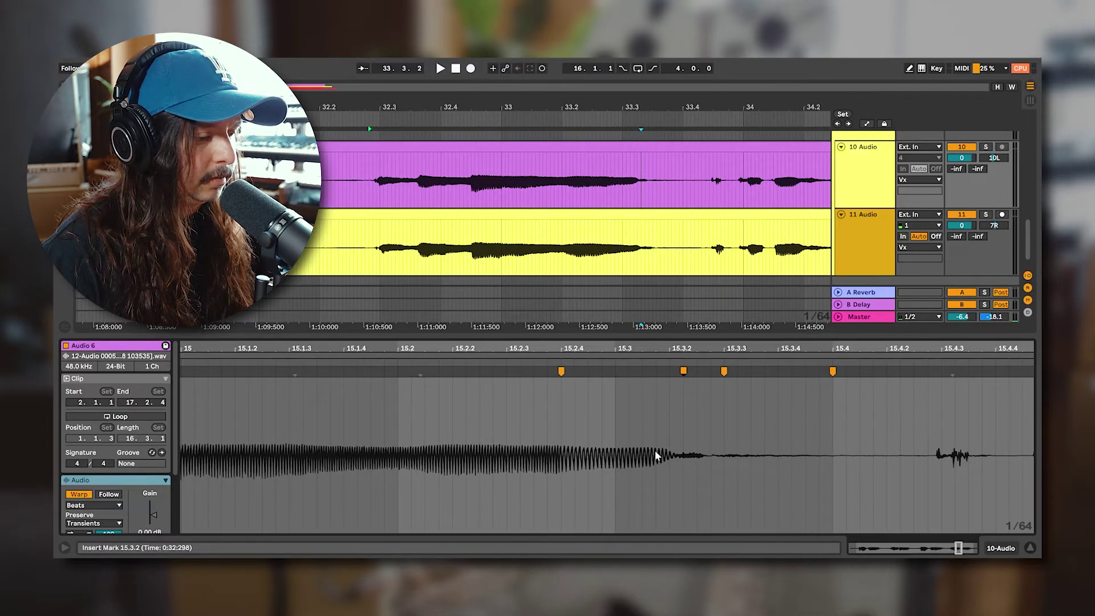
key(space)
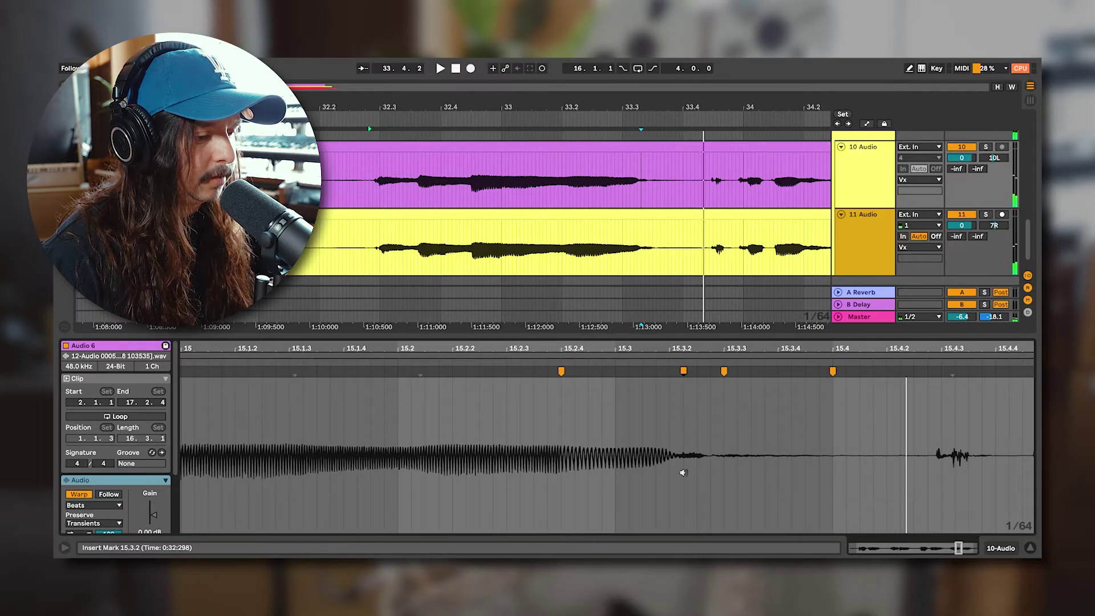
click(734, 372)
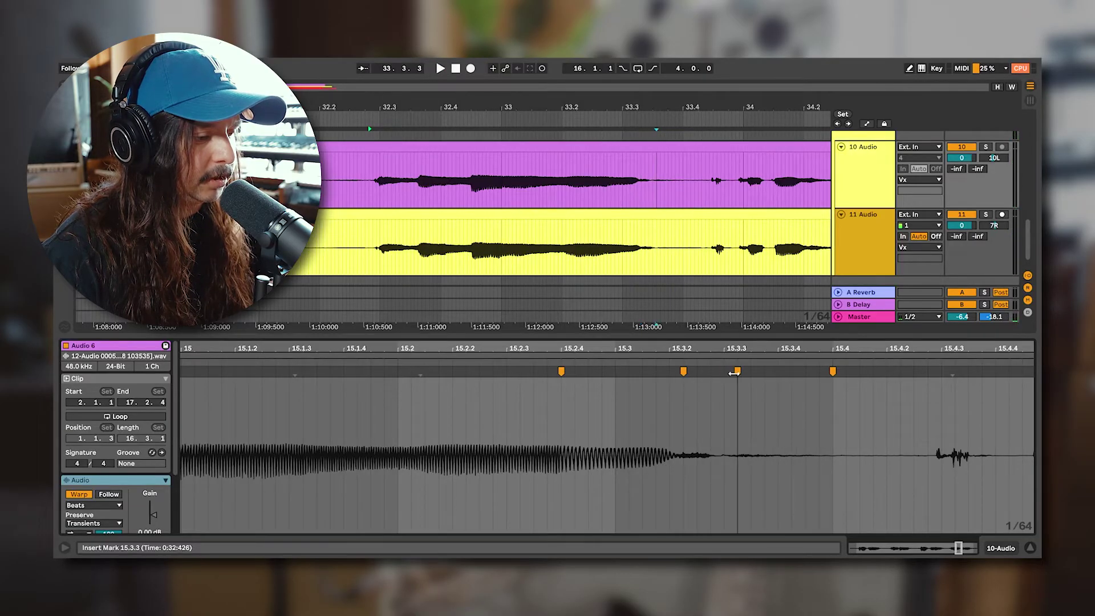
Step: Add a warp marker near 15.2.2, push the 15.2.4 marker later, and play the passage
right_click(488, 371)
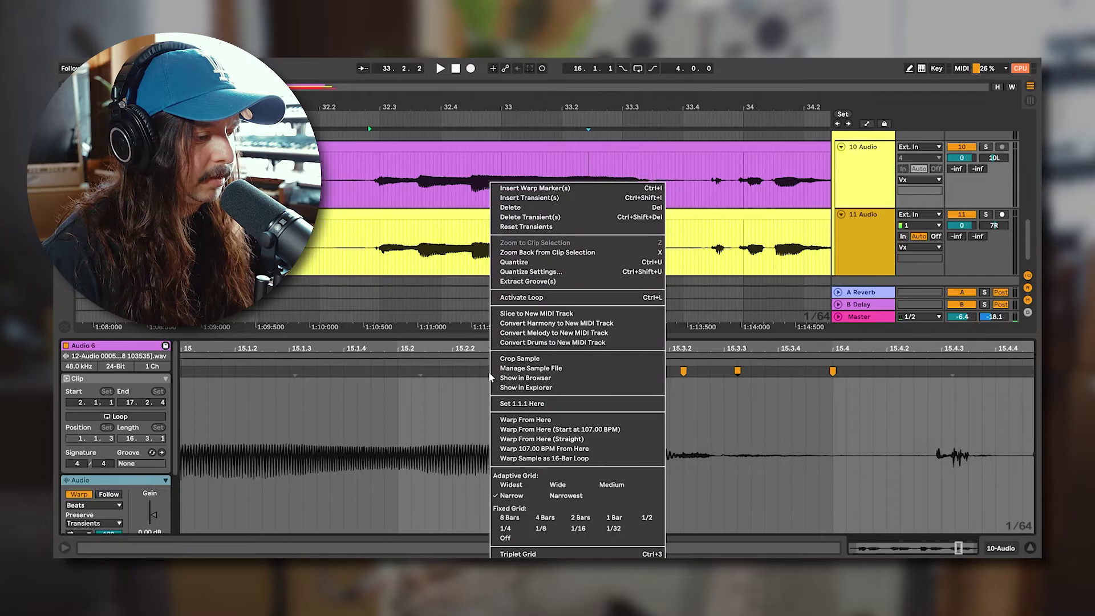
click(521, 192)
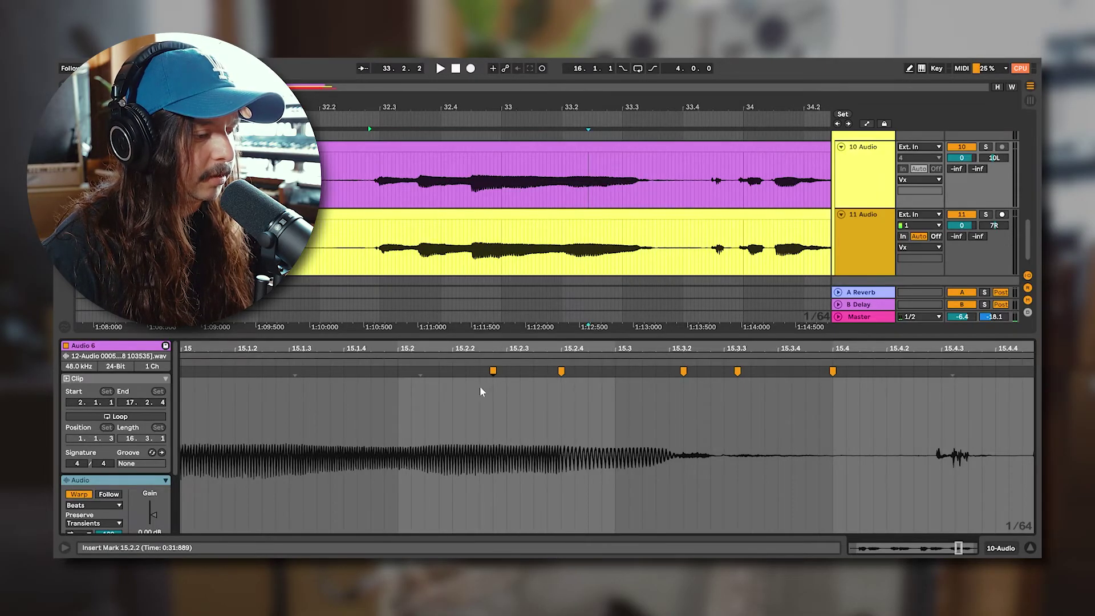
drag(561, 371, 571, 371)
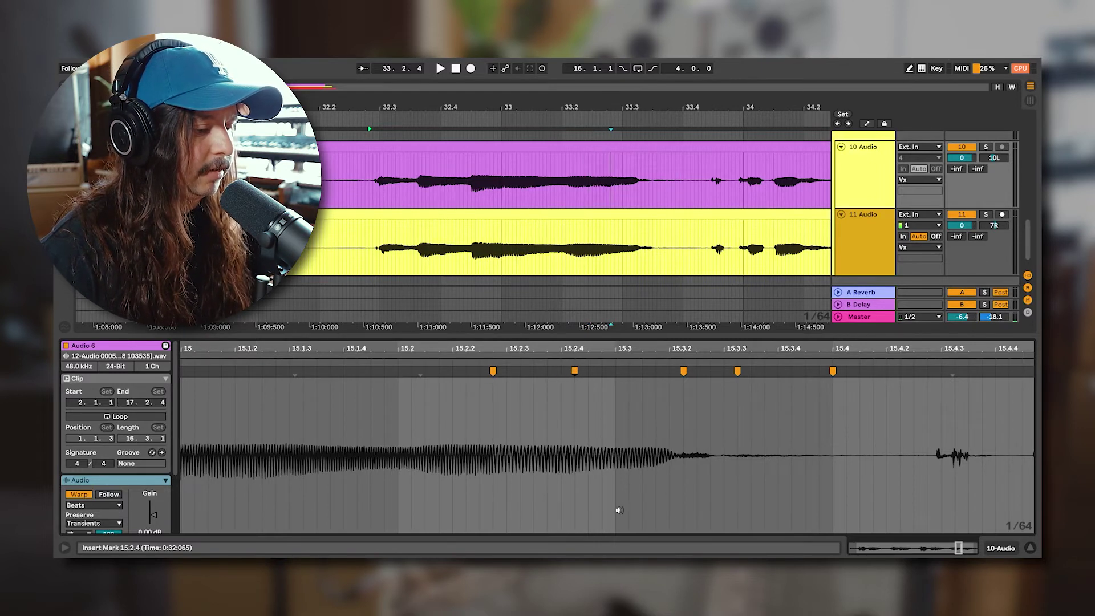
key(space)
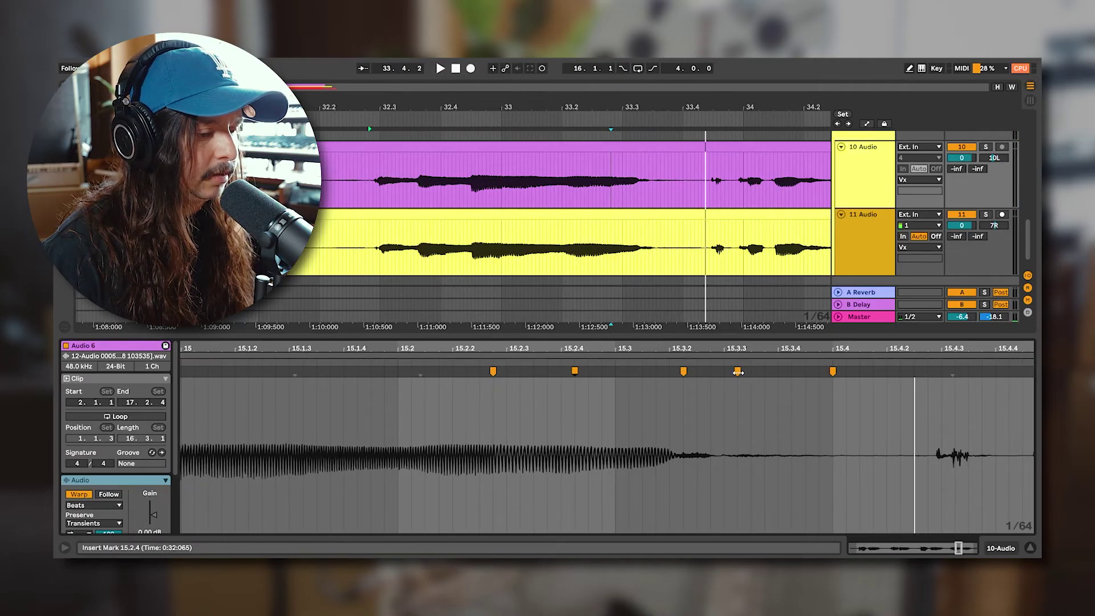
Step: Shift the 15.3.3 and 15.2.4 warp markers later, playing the passage after each move
mouse_move(738, 372)
mouse_down()
mouse_move(753, 371)
mouse_move(694, 370)
mouse_up()
key(space)
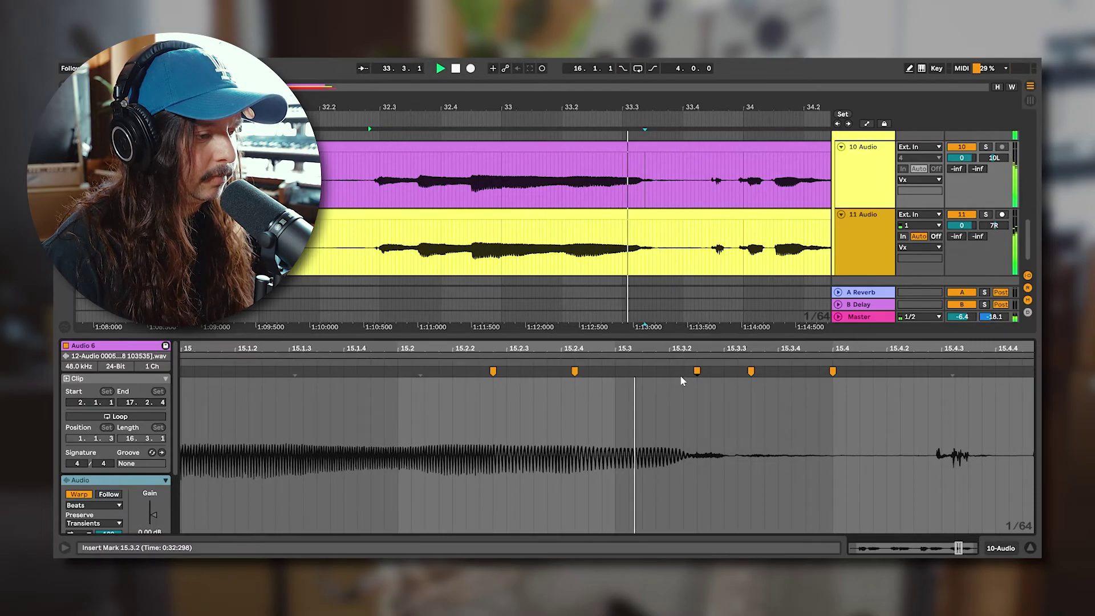
key(space)
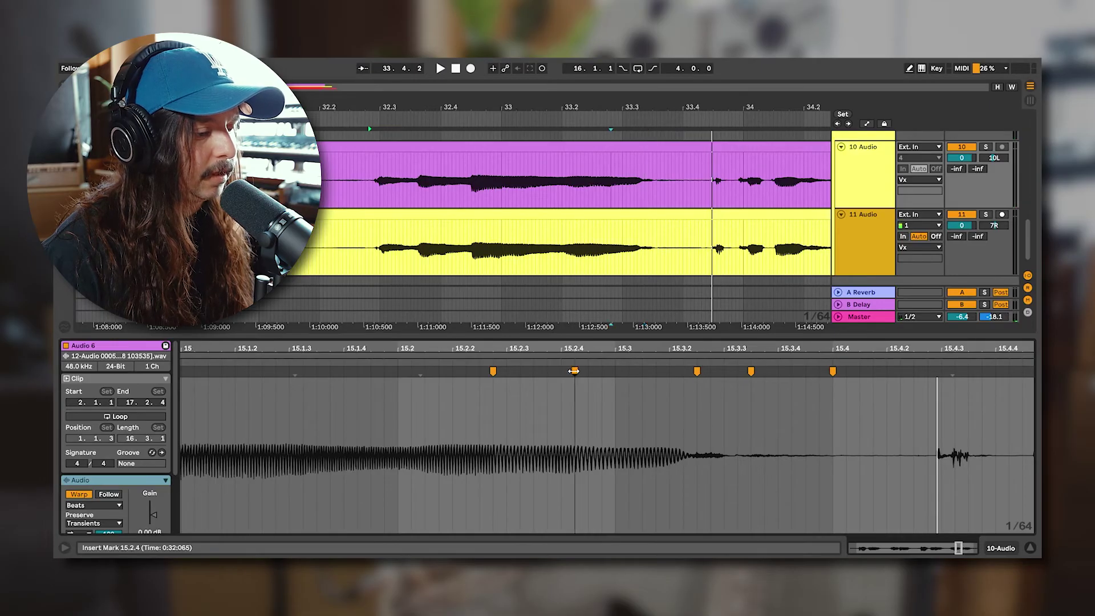
drag(573, 370, 588, 370)
key(space)
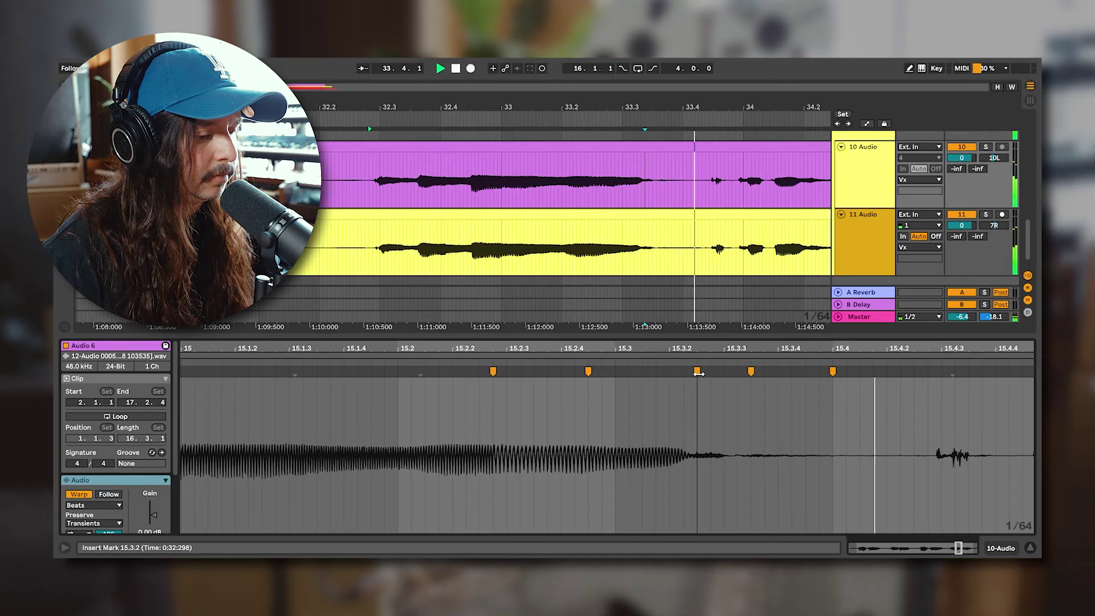
key(space)
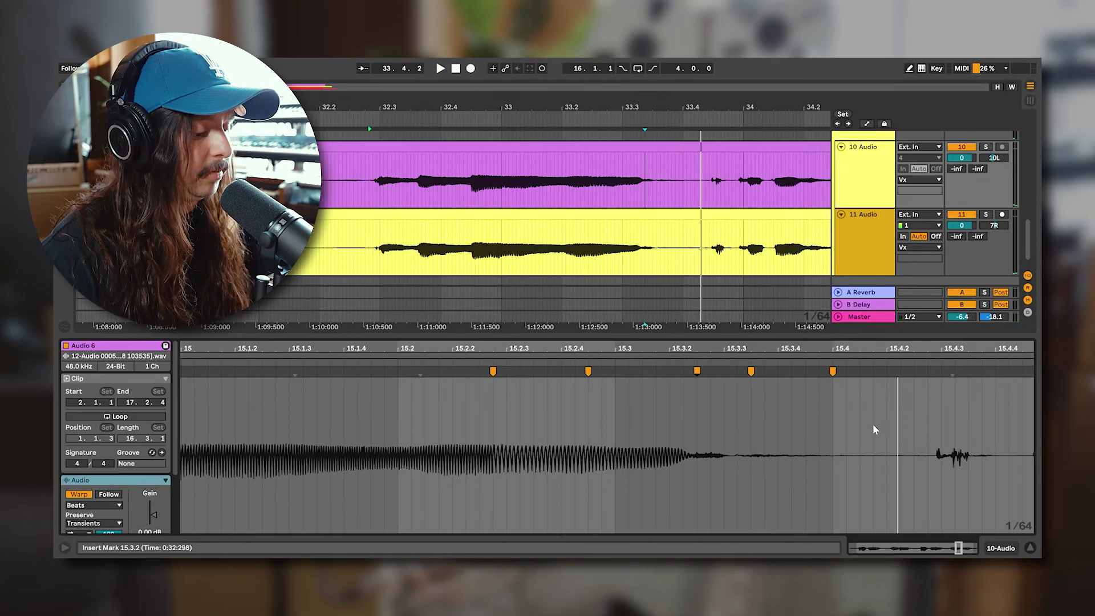
key(space)
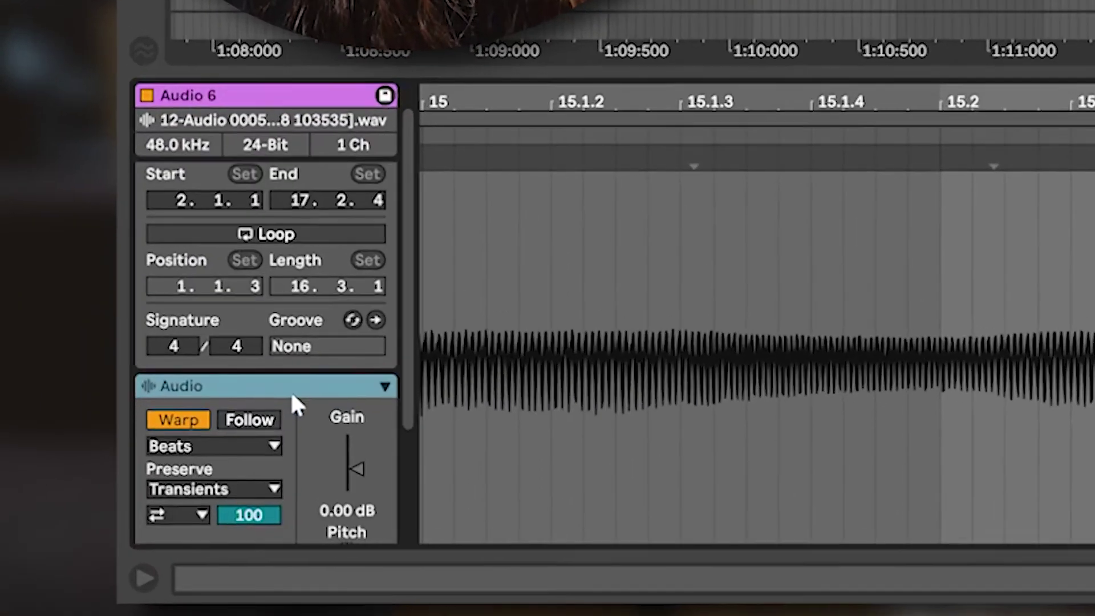
Step: Change the clip's warp mode from Beats to Complex Pro and stop playback
scroll(125, 473, down, 3)
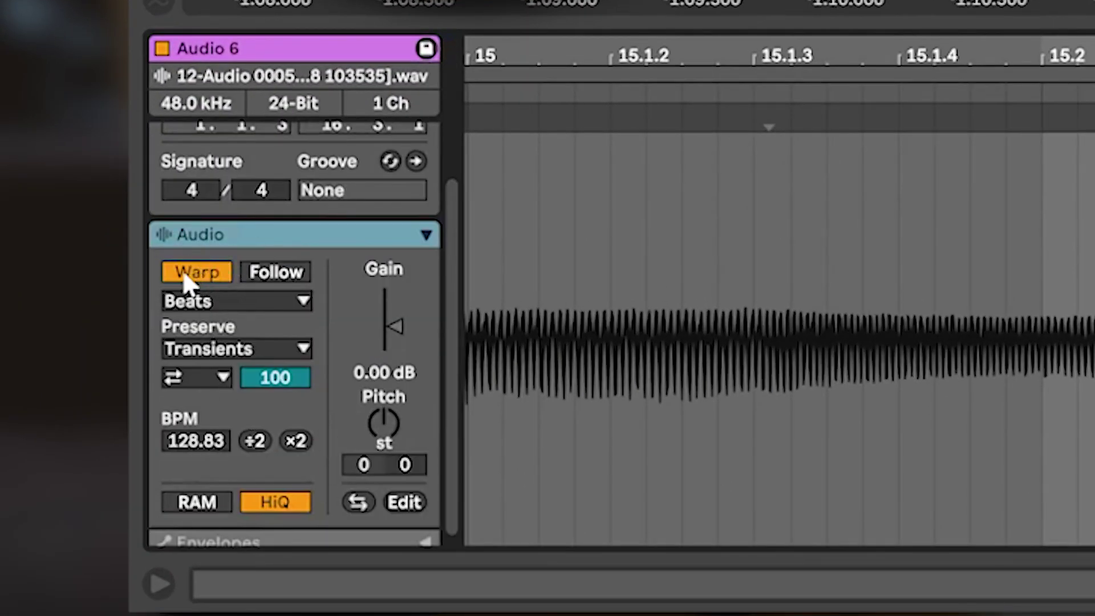
click(231, 301)
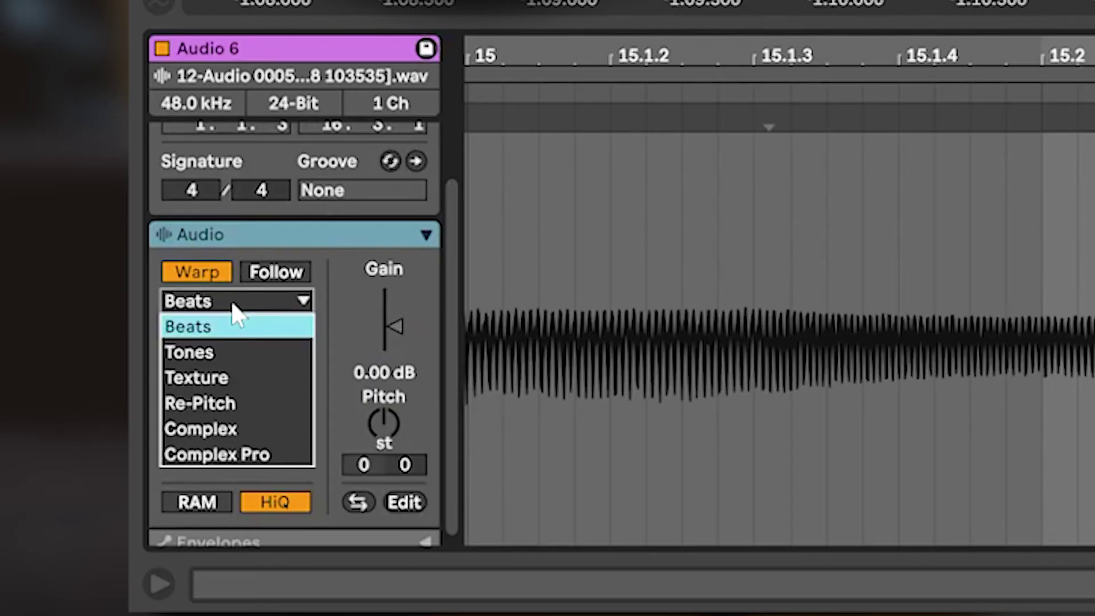
click(248, 450)
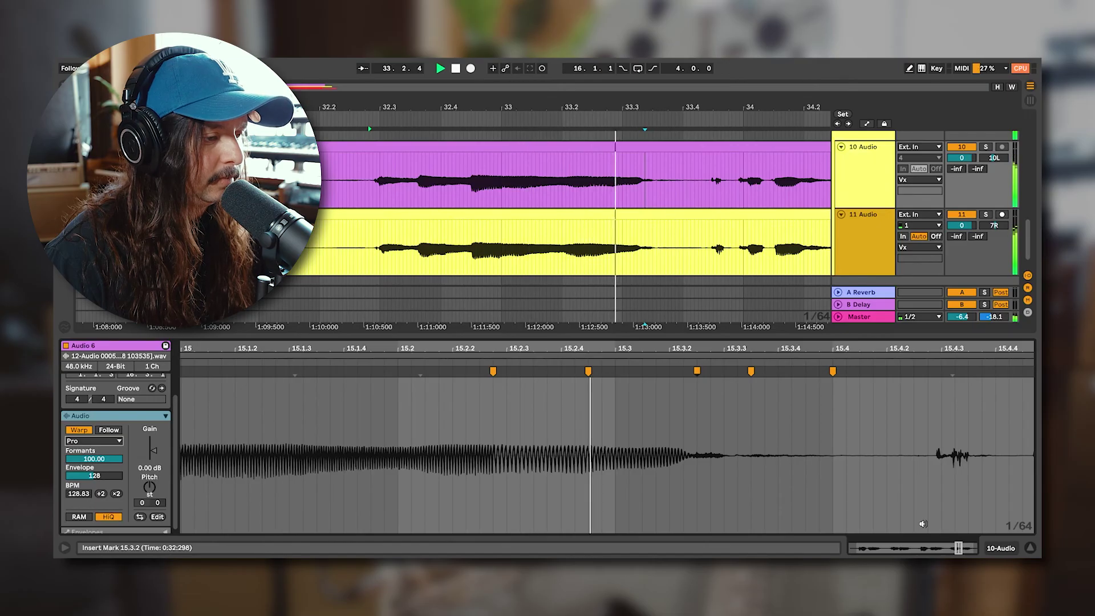
key(space)
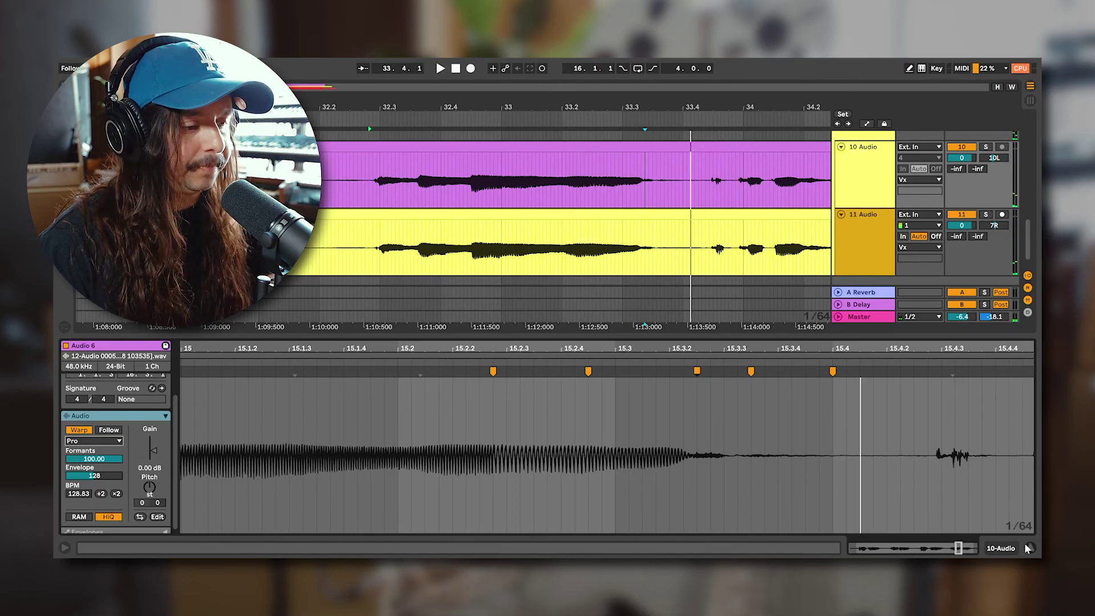